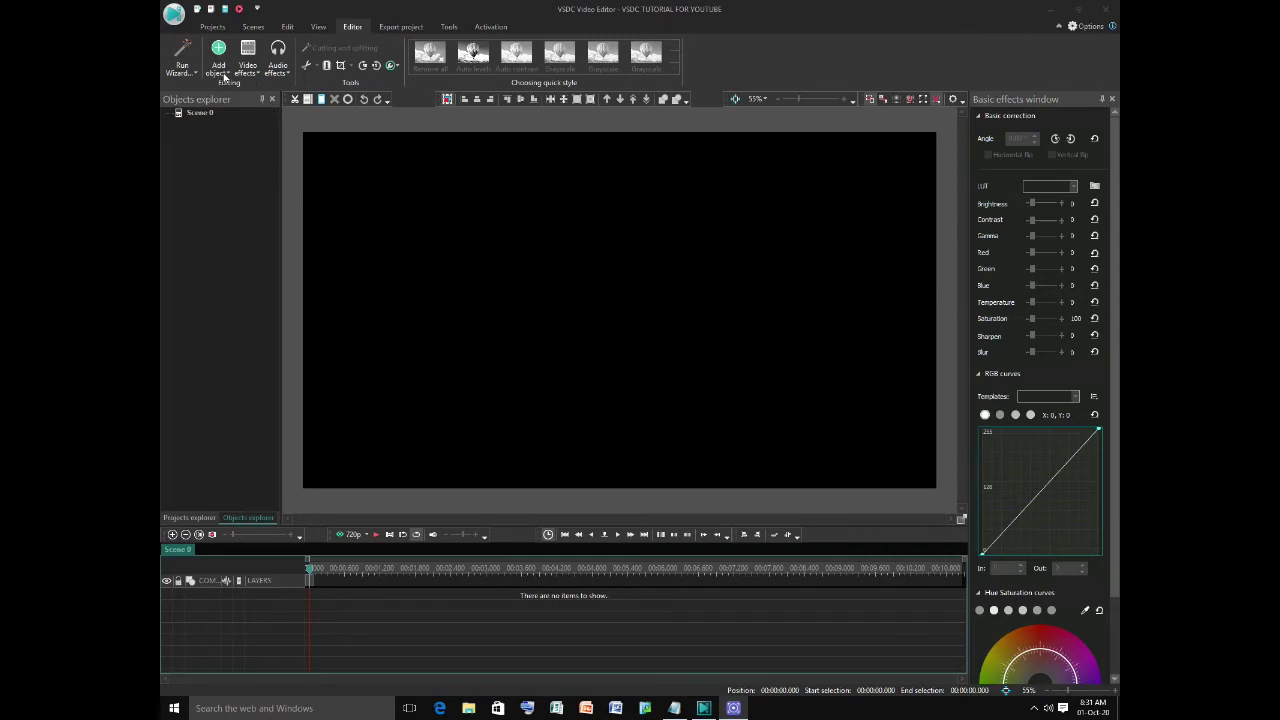
Add the video MVI_1538.MOV to the scene as a new layer, starting from the cursor position.
{"action": "left_click", "coordinate": [225, 72]}
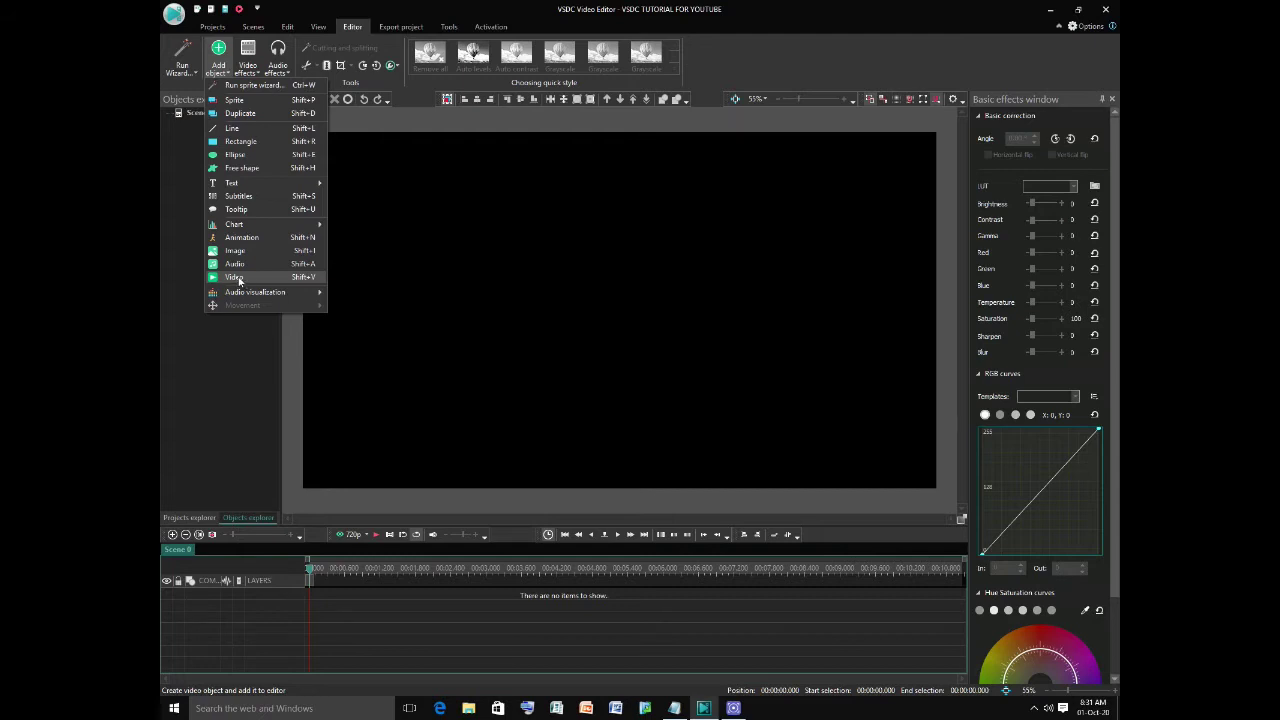
{"action": "left_click", "coordinate": [239, 279]}
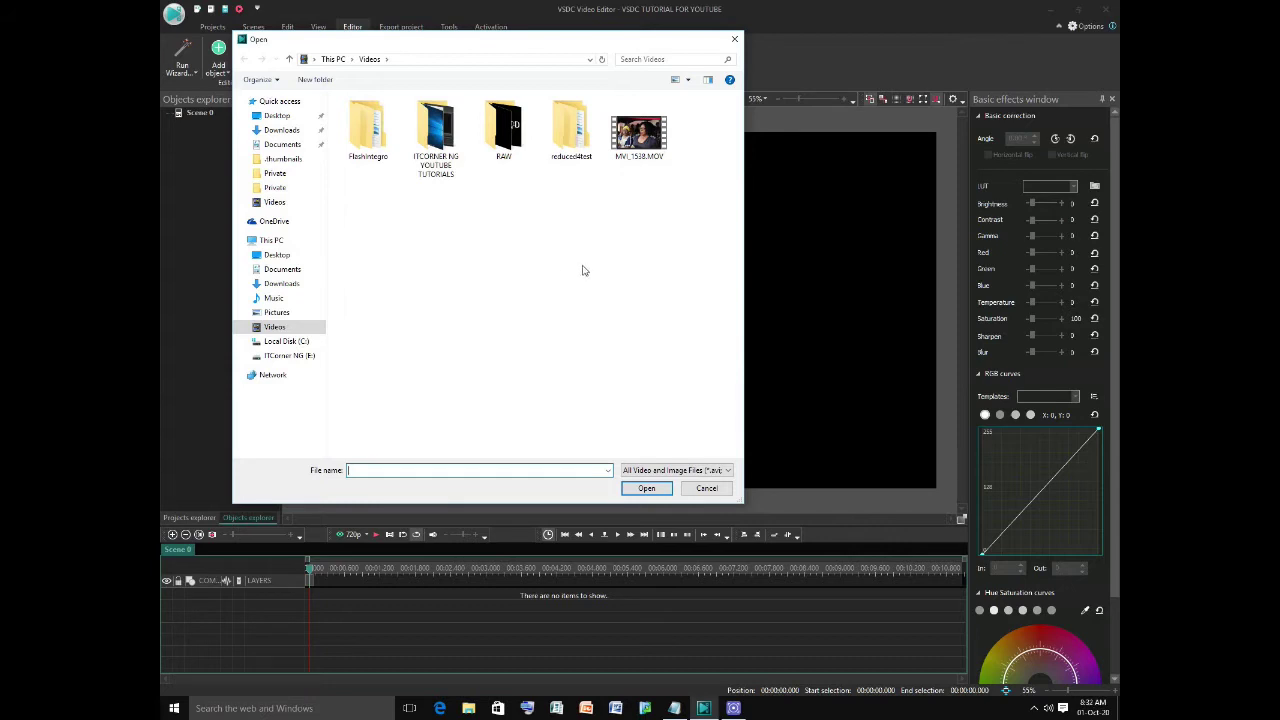
{"action": "left_click", "coordinate": [628, 148]}
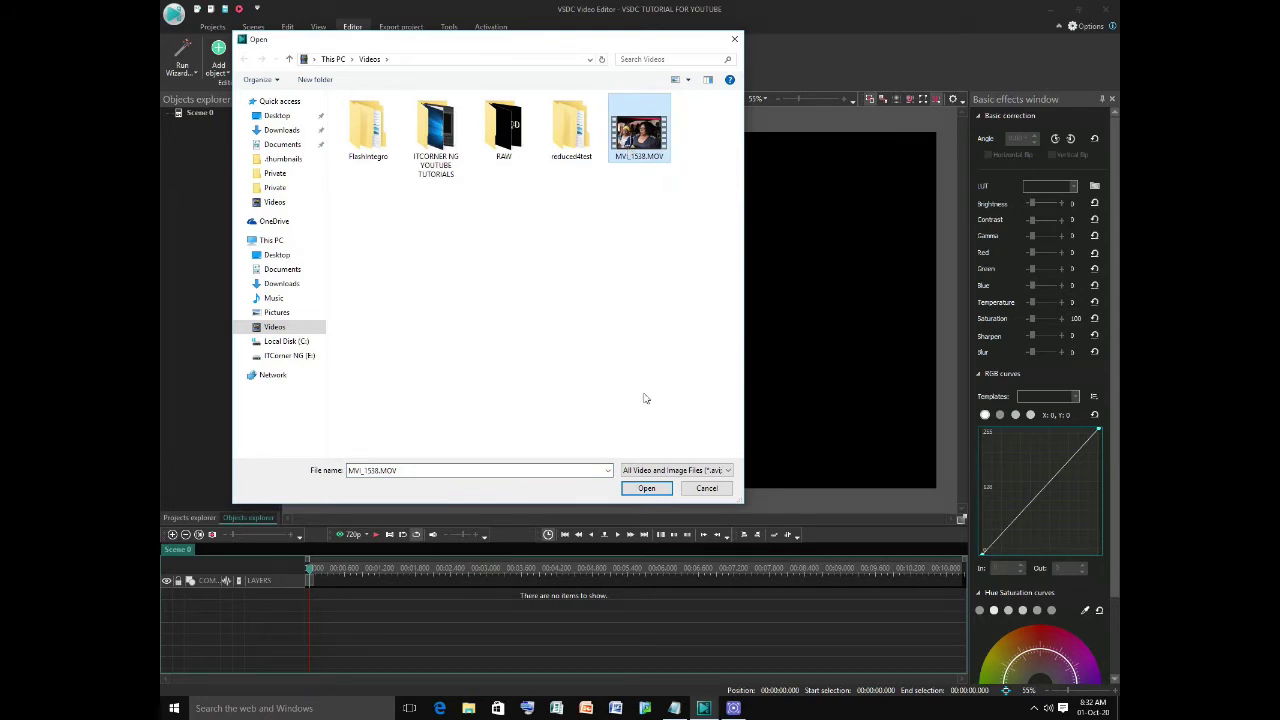
{"action": "left_click", "coordinate": [646, 488]}
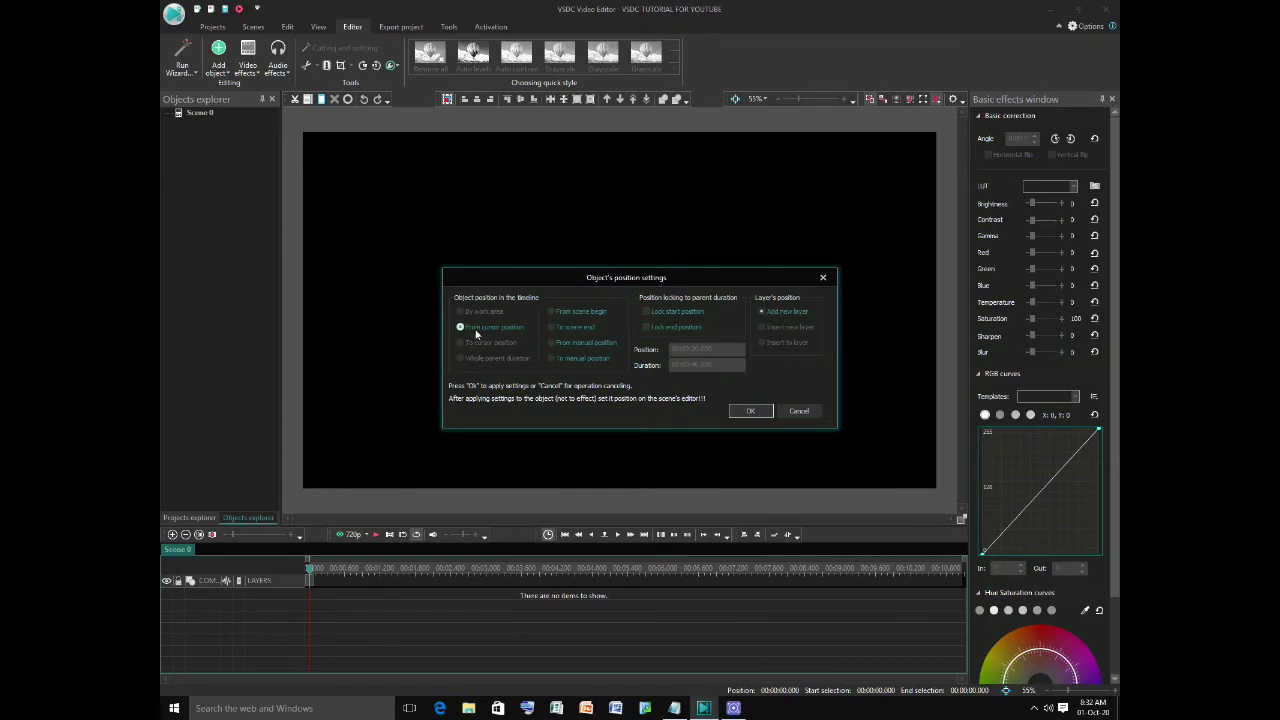
{"action": "left_click", "coordinate": [750, 411]}
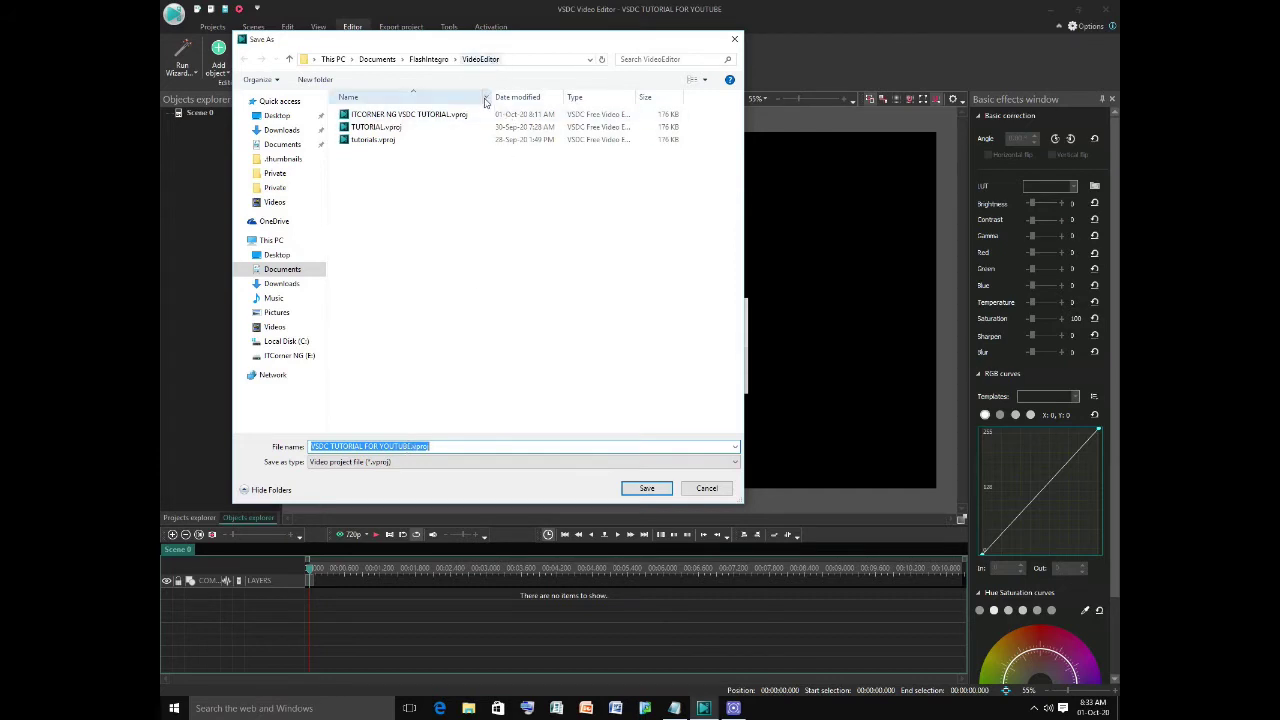
Save the project as VSDC TUTORIAL FOR YOUTUBE.vproj and place the video so that it covers the whole scene.
{"action": "left_click", "coordinate": [644, 488]}
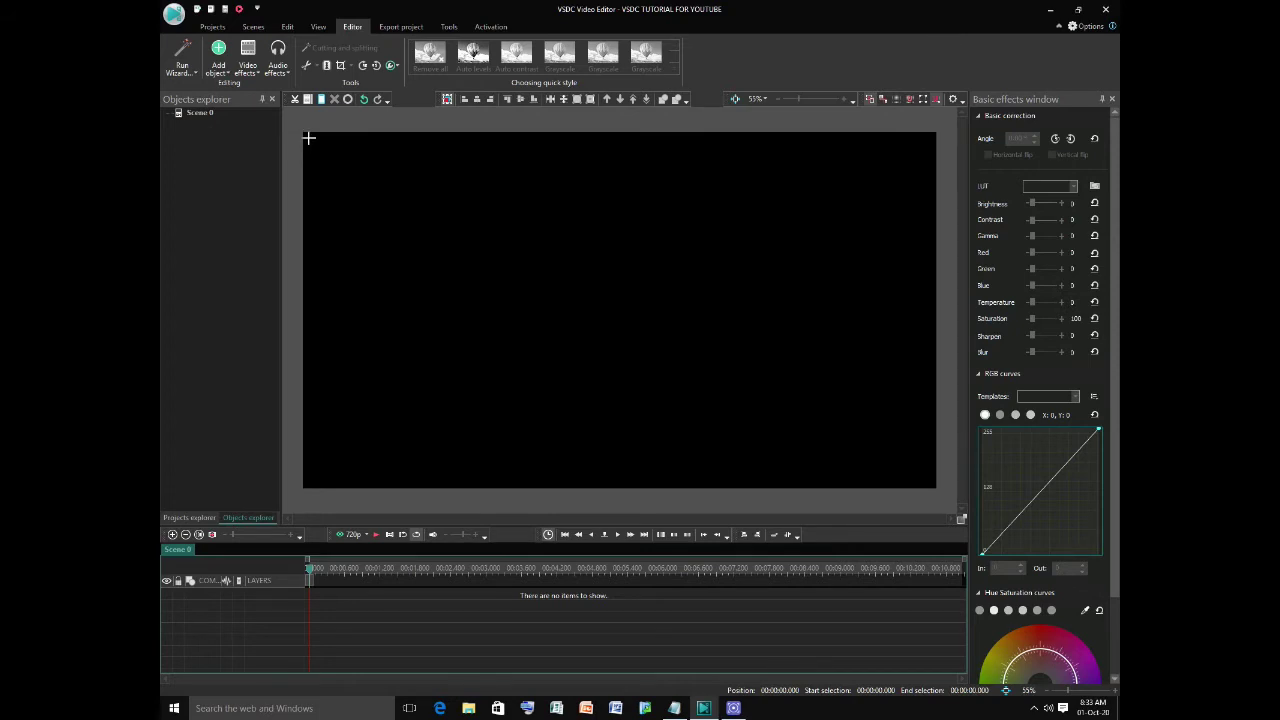
{"action": "left_click_drag", "start_coordinate": [309, 137], "coordinate": [933, 488]}
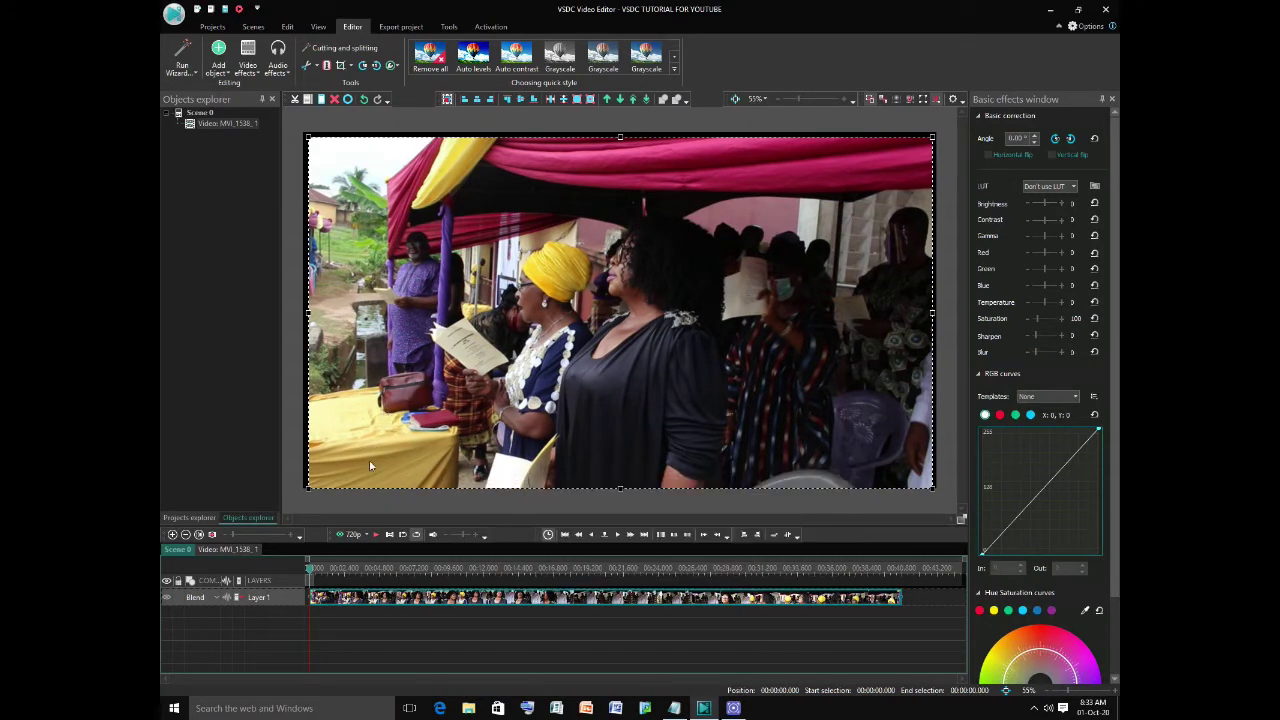
Preview the opening seconds of the video in the scene and return the playback position to the start.
{"action": "left_click", "coordinate": [373, 535]}
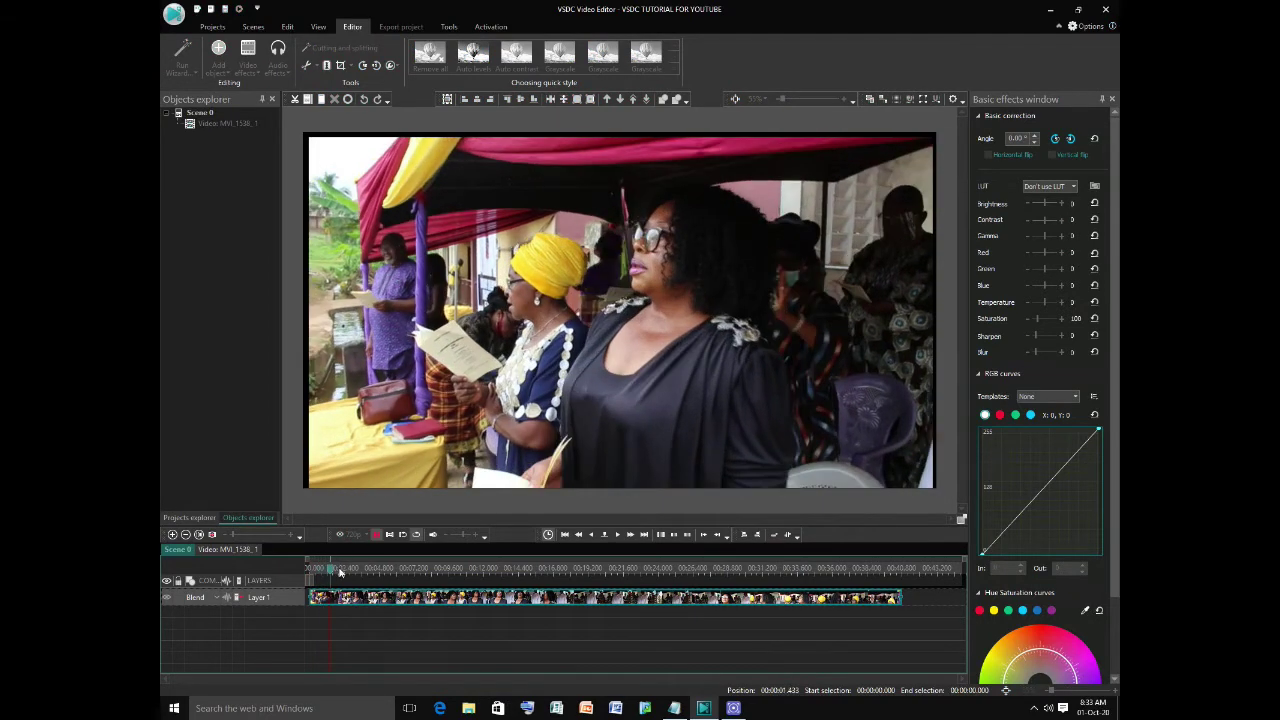
{"action": "left_click", "coordinate": [358, 570]}
{"action": "left_click_drag", "start_coordinate": [358, 571], "coordinate": [307, 572]}
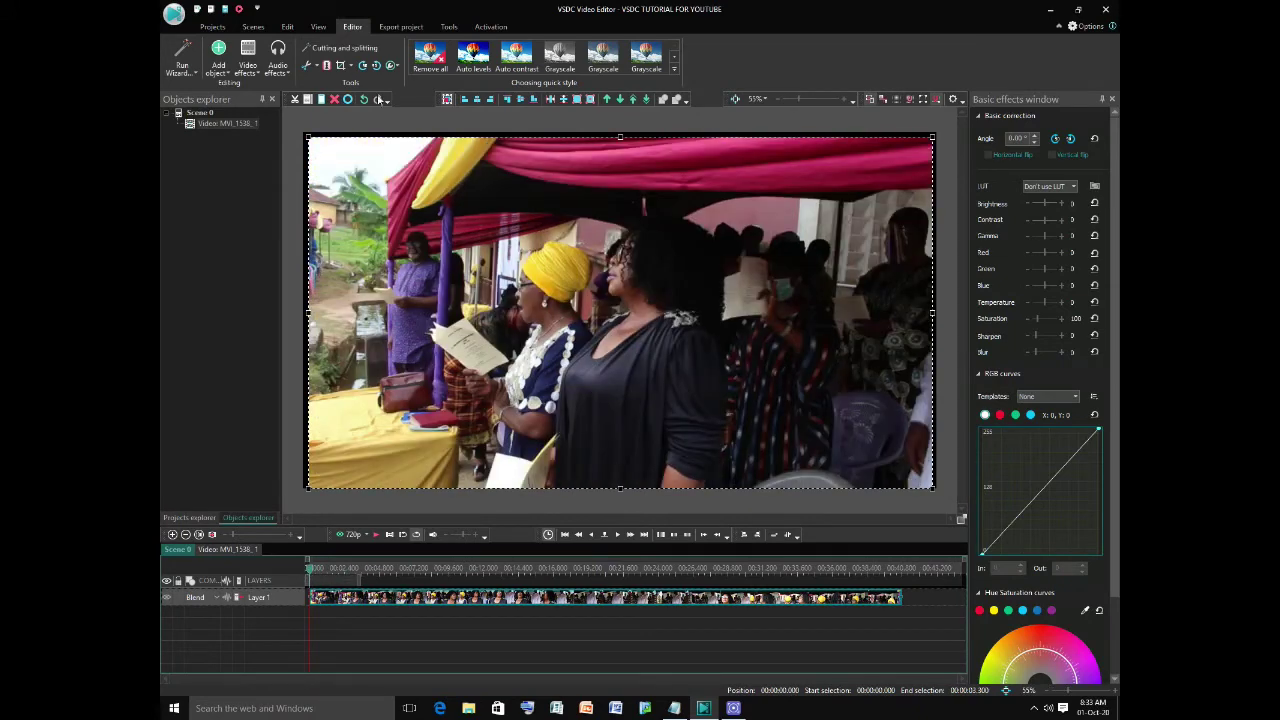
Compare the project export formats for PC, Web, DVD and Android, and choose Web as the target.
{"action": "left_click", "coordinate": [398, 27]}
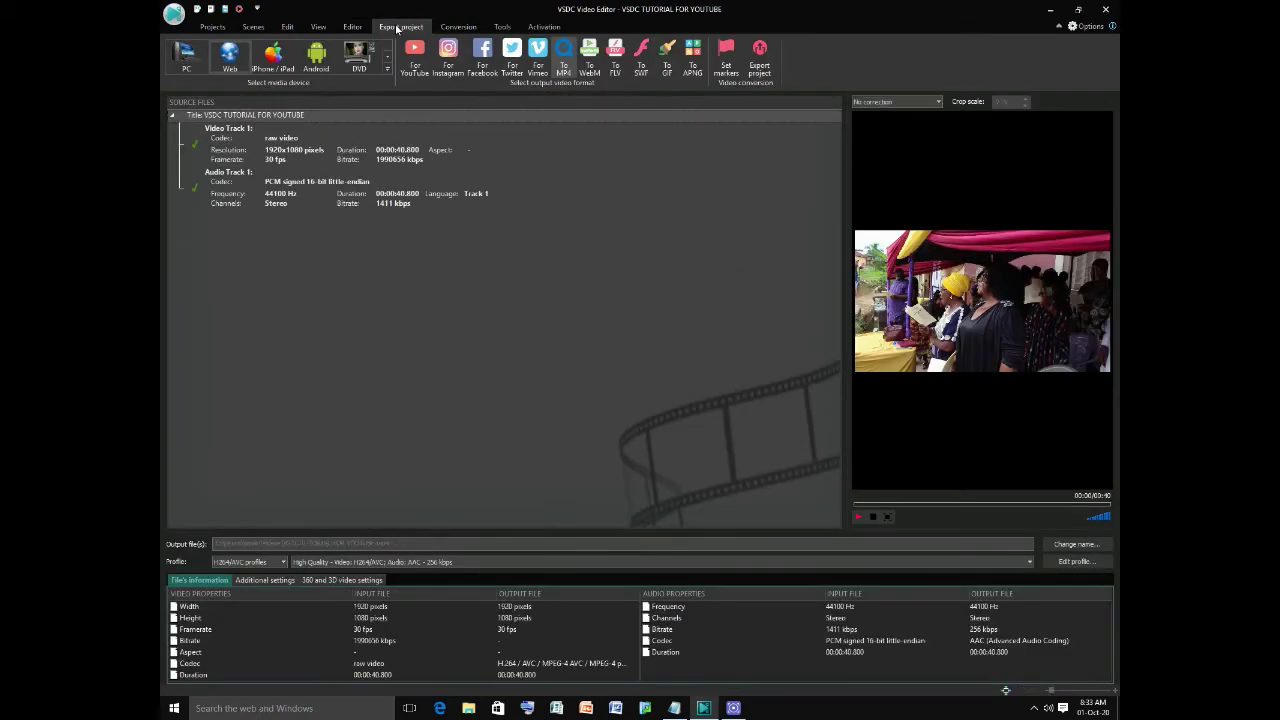
{"action": "left_click", "coordinate": [186, 60]}
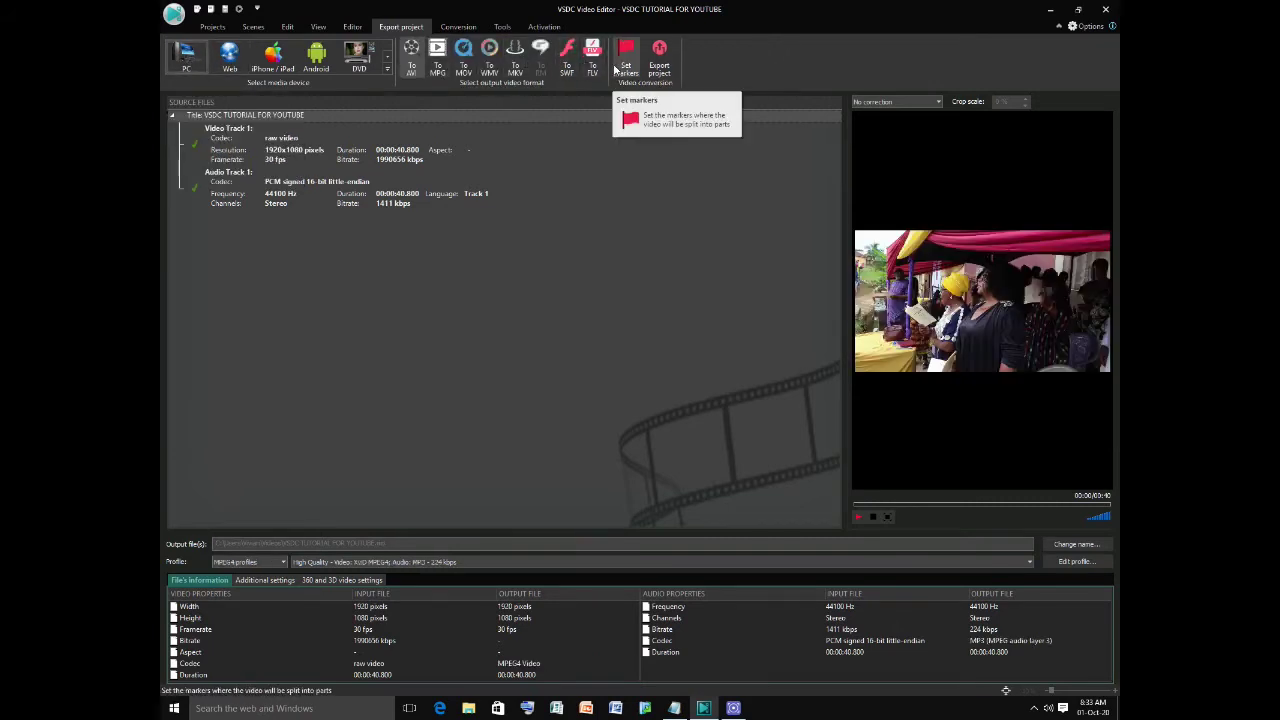
{"action": "left_click", "coordinate": [231, 57]}
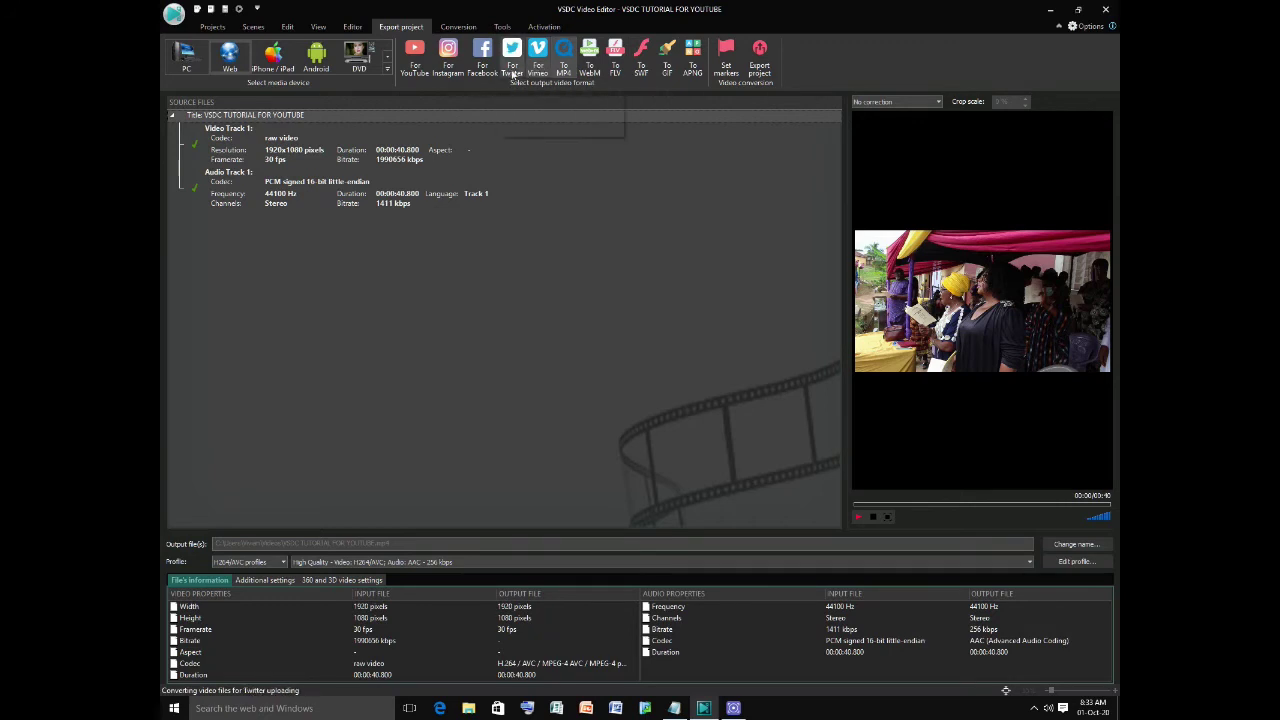
{"action": "left_click", "coordinate": [359, 63]}
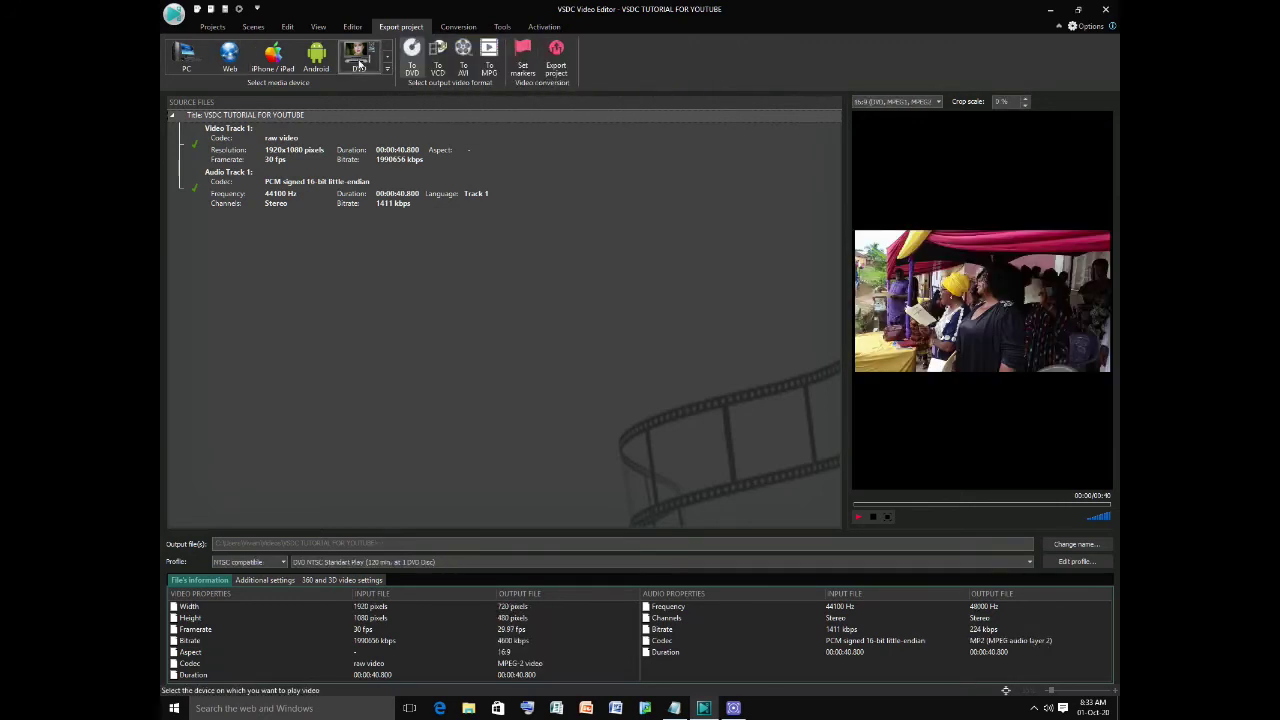
{"action": "left_click", "coordinate": [313, 60]}
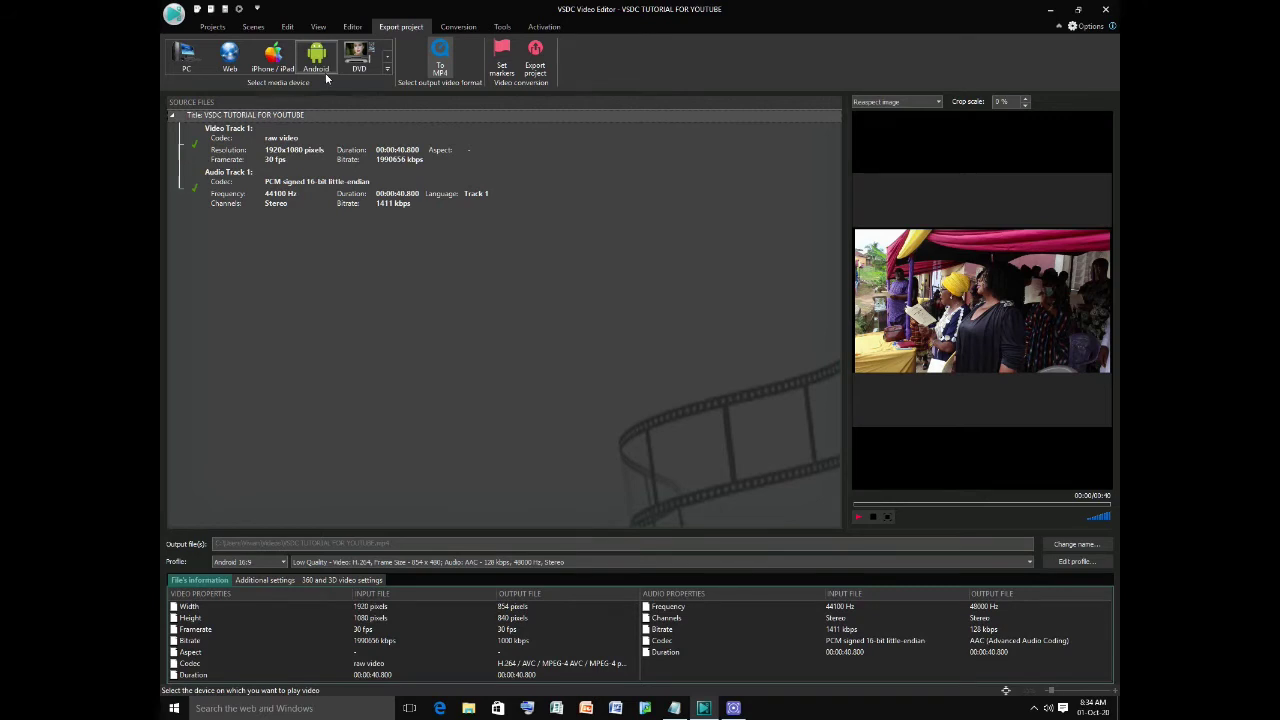
{"action": "left_click", "coordinate": [230, 60]}
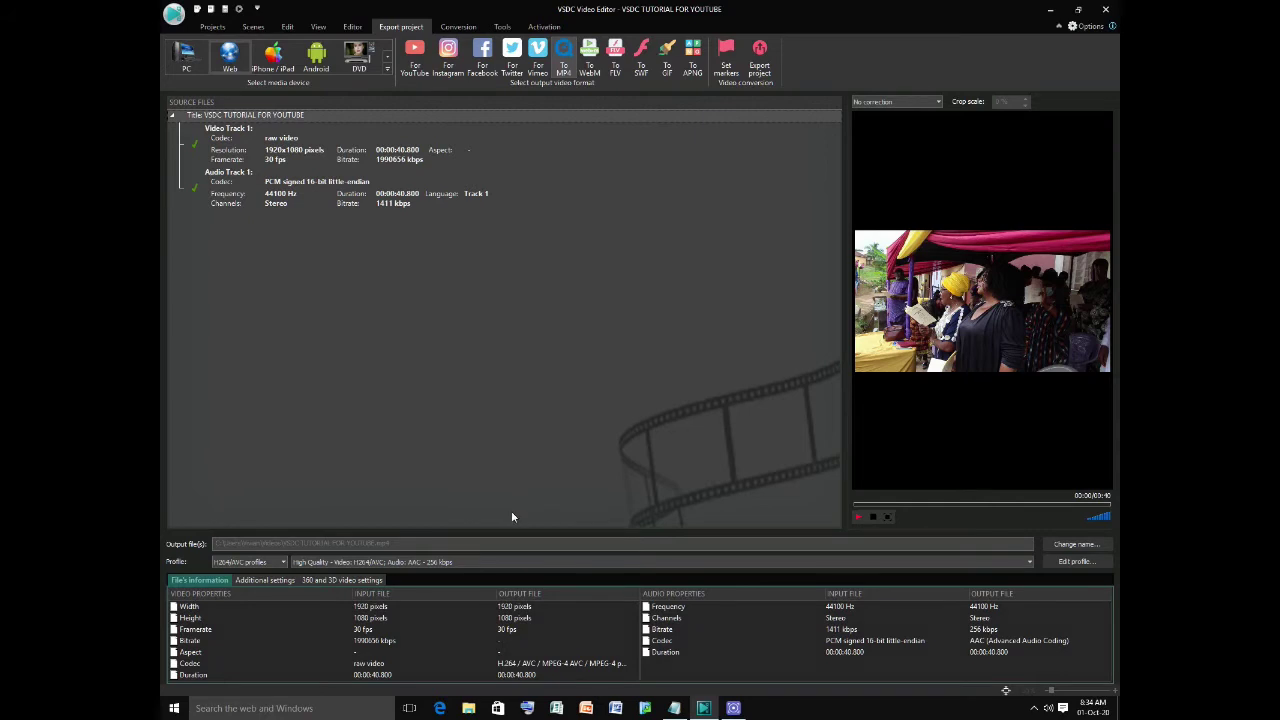
Choose the High Quality H264/AVC export profile with AAC audio at 256 kbps.
{"action": "left_click", "coordinate": [337, 544]}
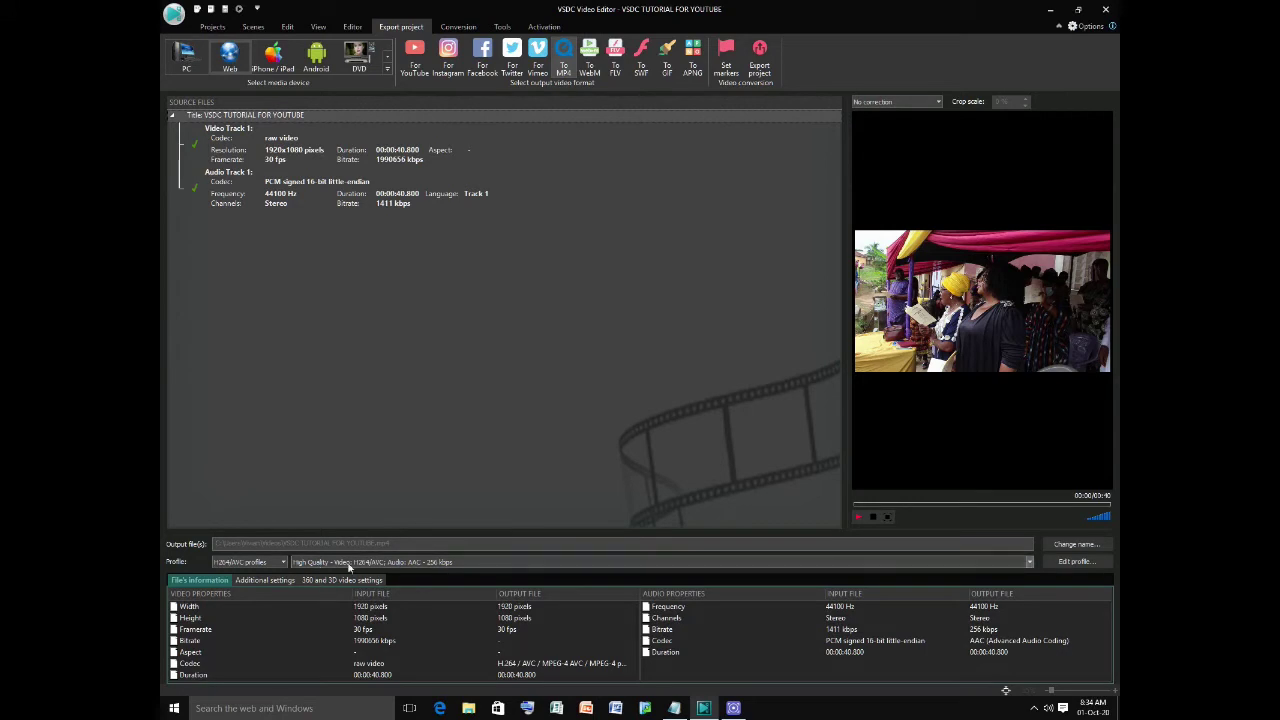
{"action": "left_click", "coordinate": [1030, 561]}
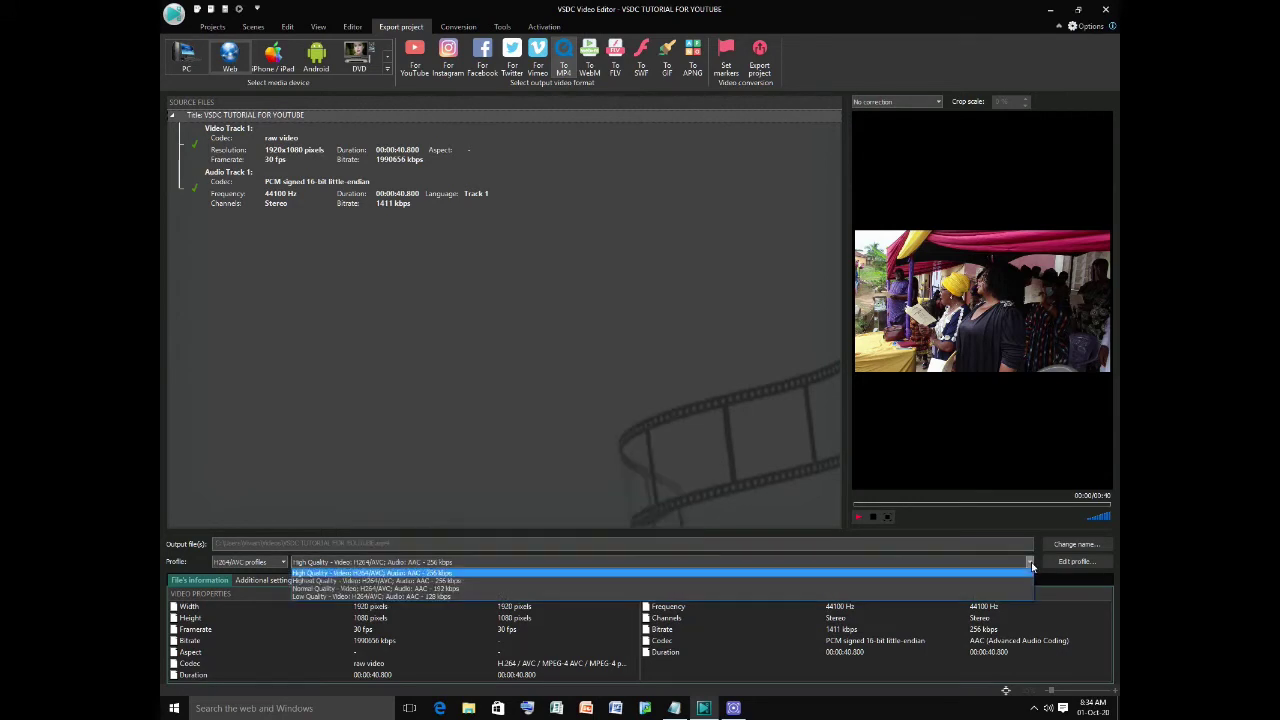
{"action": "left_click", "coordinate": [347, 574]}
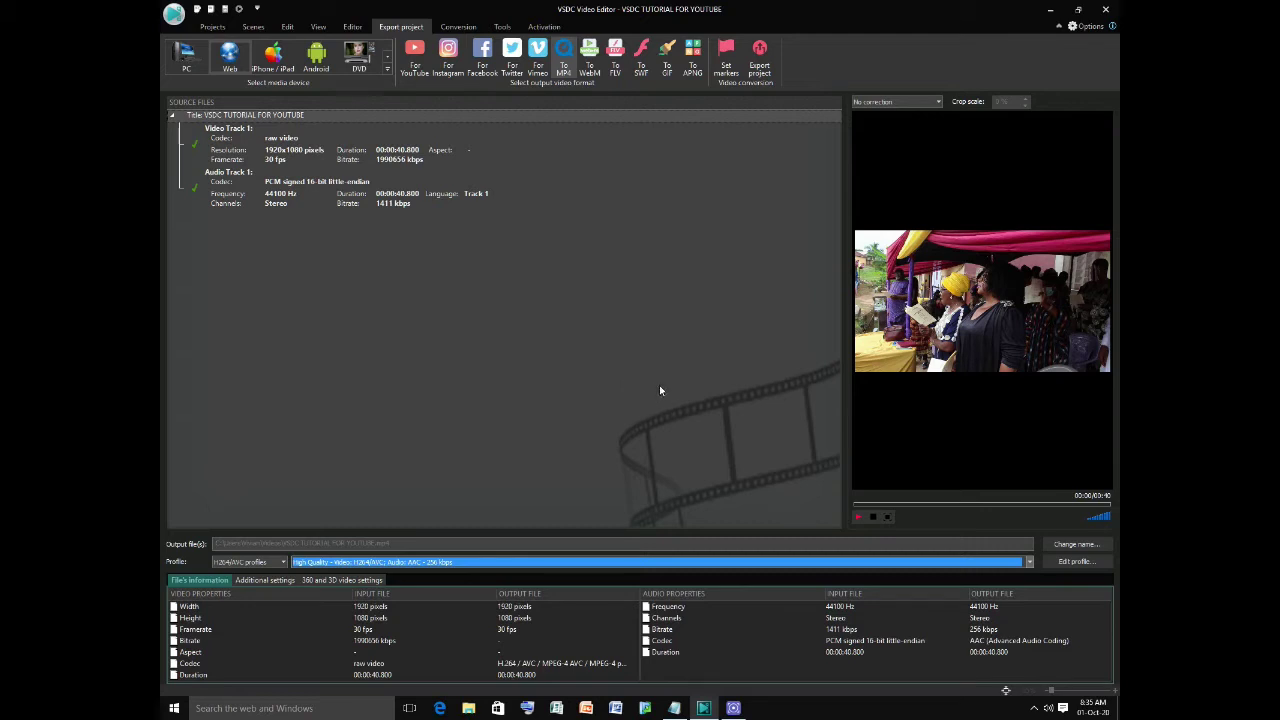
Edit the export profile's H264 codec configuration and set the target quantizer to 25.
{"action": "left_click", "coordinate": [1075, 563]}
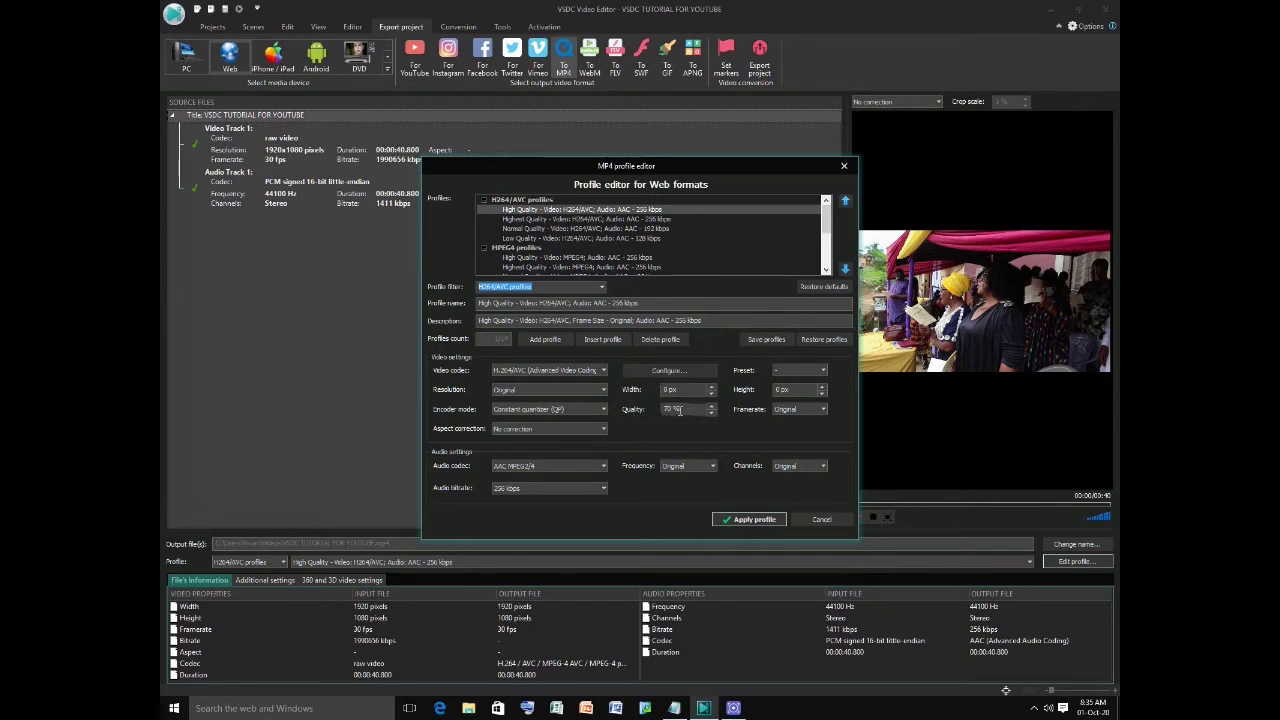
{"action": "left_click", "coordinate": [670, 371]}
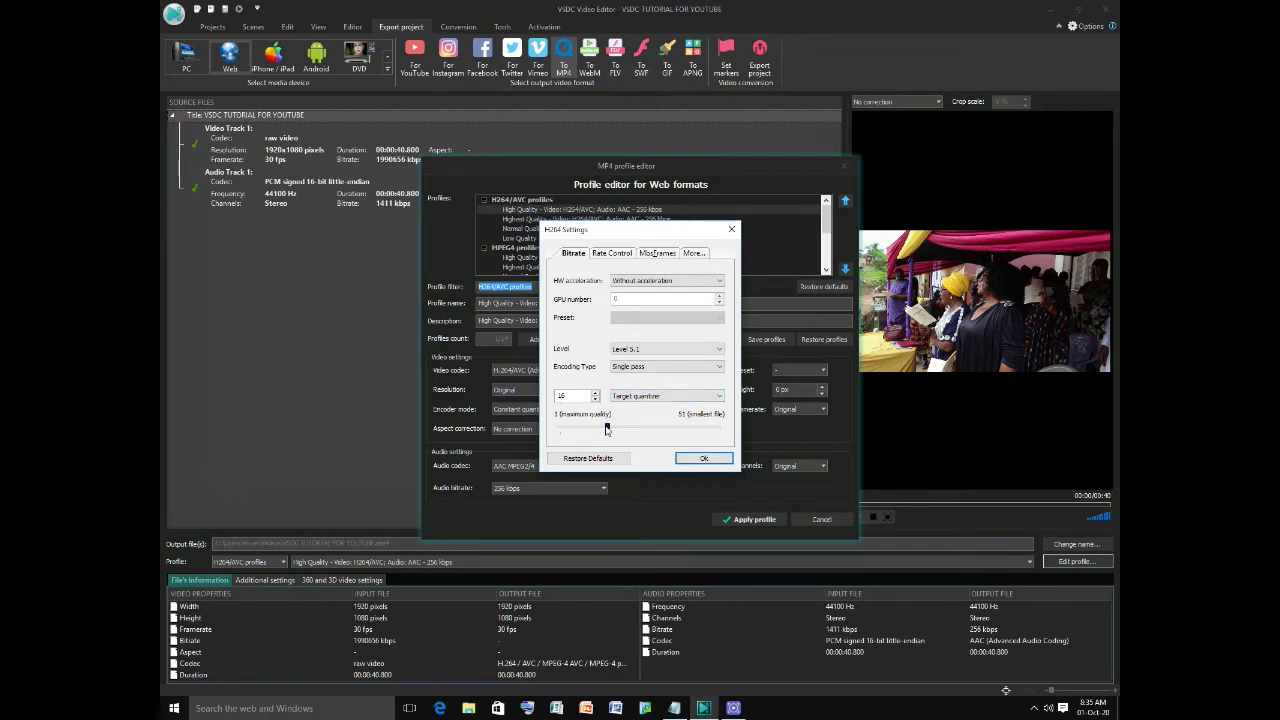
{"action": "left_click_drag", "start_coordinate": [608, 429], "coordinate": [711, 432]}
{"action": "left_click_drag", "start_coordinate": [712, 432], "coordinate": [632, 433]}
{"action": "left_click_drag", "start_coordinate": [632, 432], "coordinate": [635, 432]}
Try Target bitrate as the H264 rate mode and switch back to Target quantizer.
{"action": "left_click", "coordinate": [719, 399]}
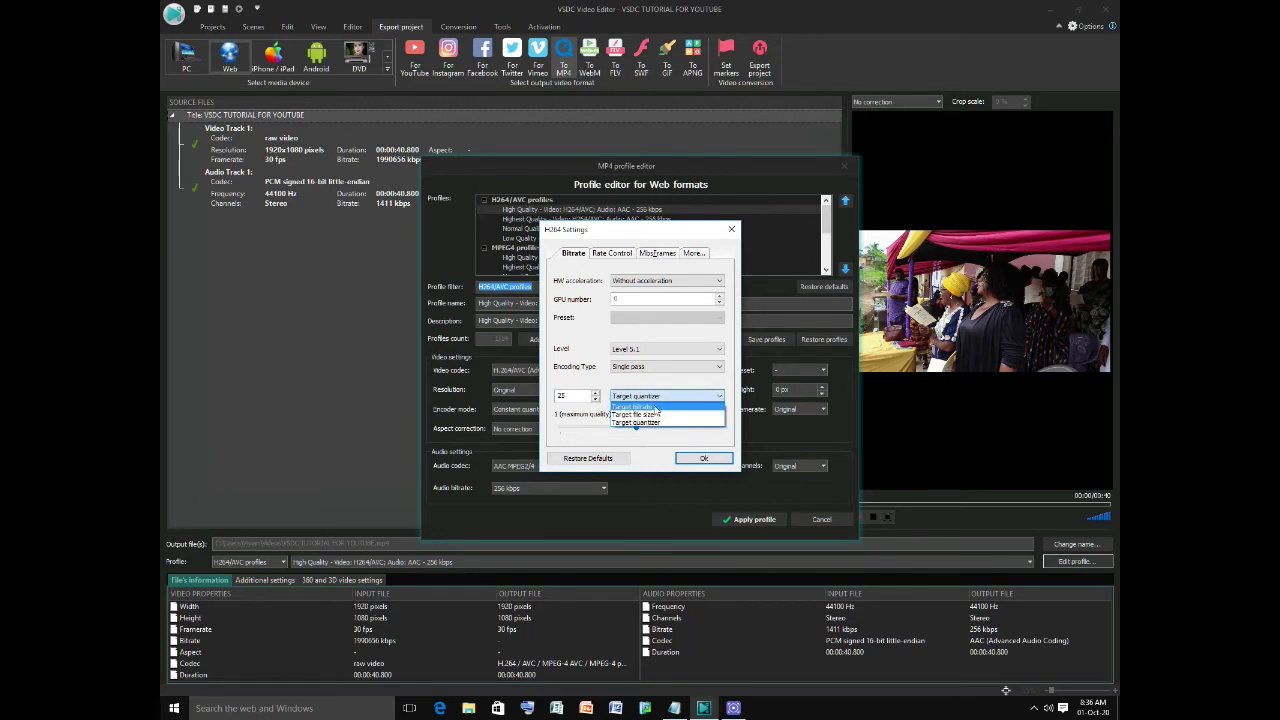
{"action": "left_click", "coordinate": [636, 406]}
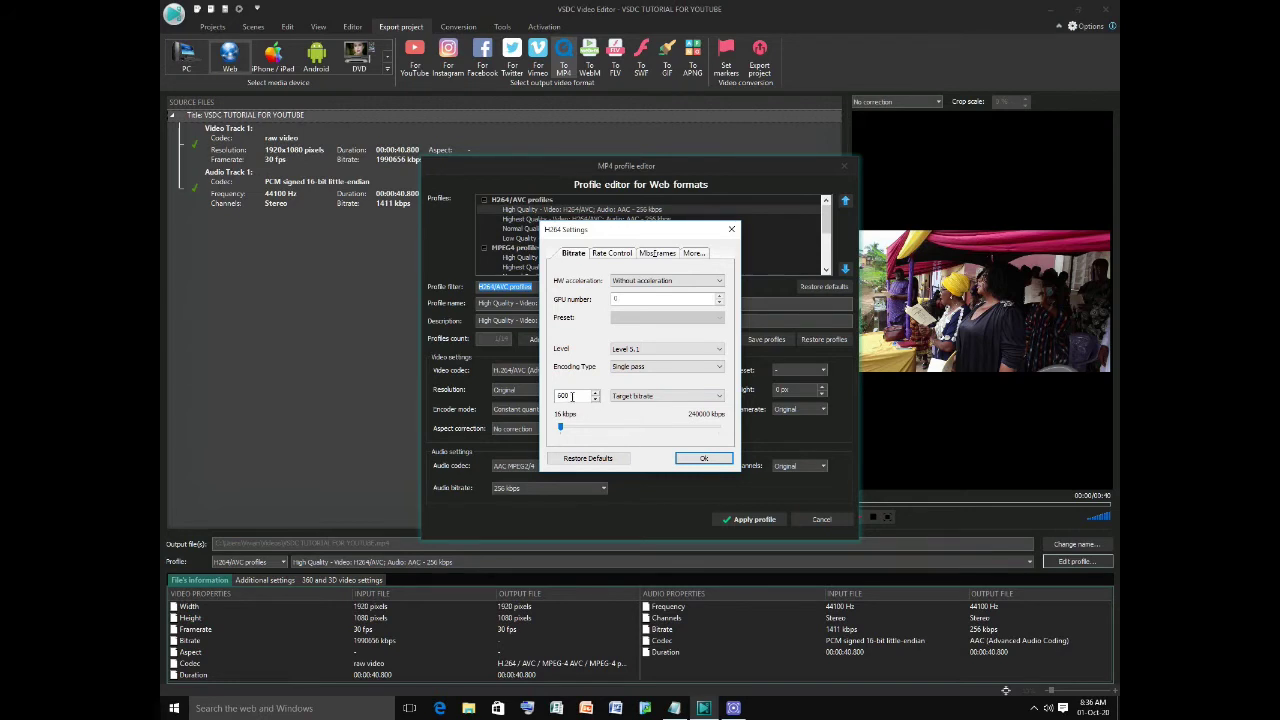
{"action": "left_click", "coordinate": [716, 397]}
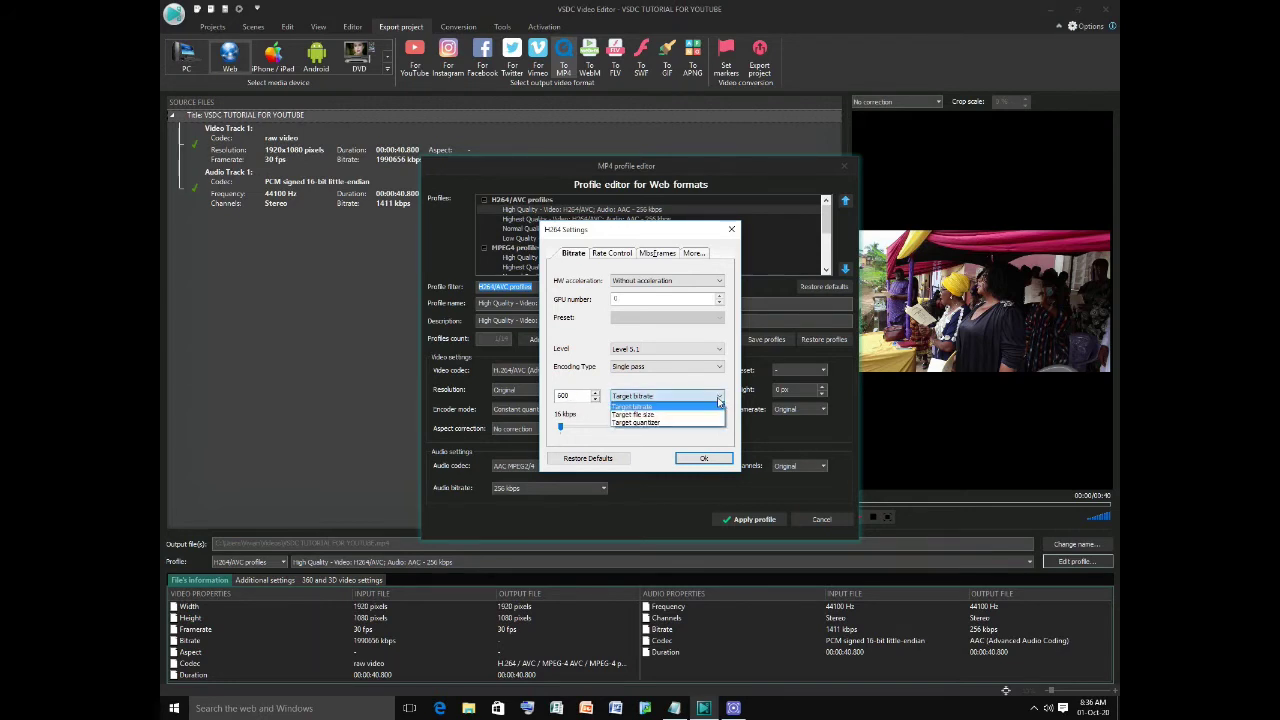
{"action": "left_click", "coordinate": [659, 423]}
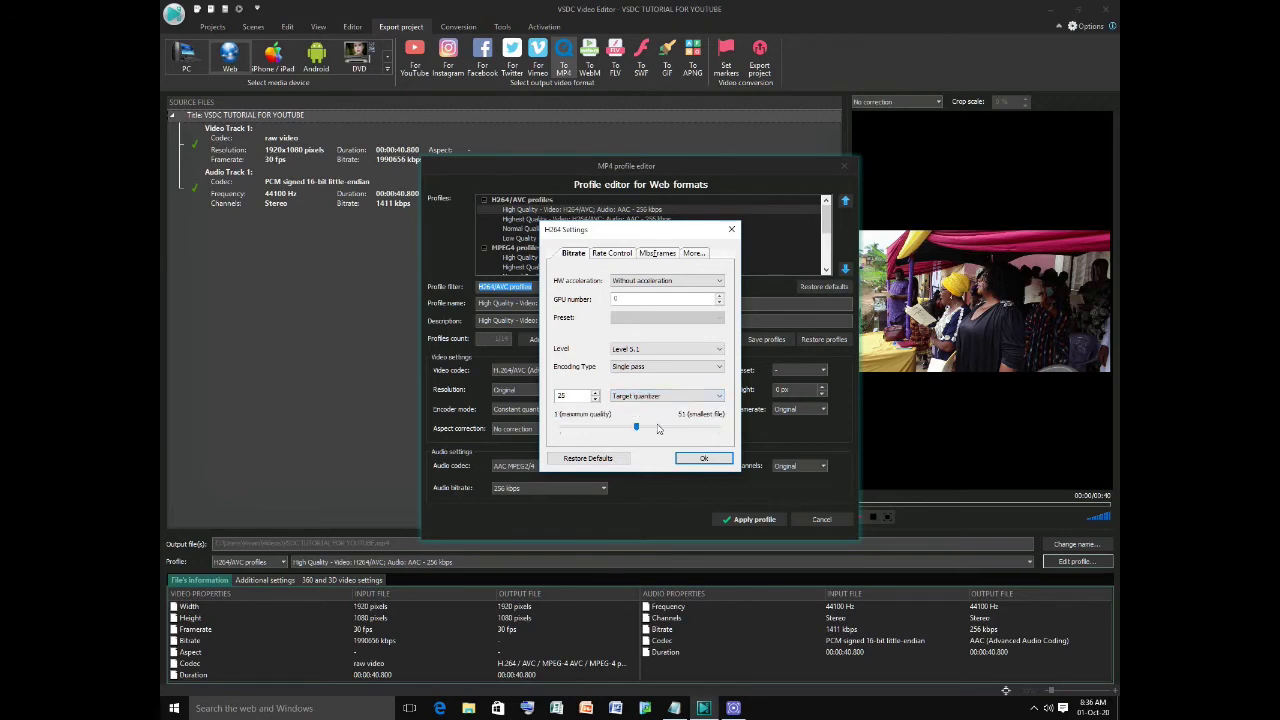
Apply the edited H264 profile and export the project to MP4 without the premium features.
{"action": "left_click", "coordinate": [702, 460]}
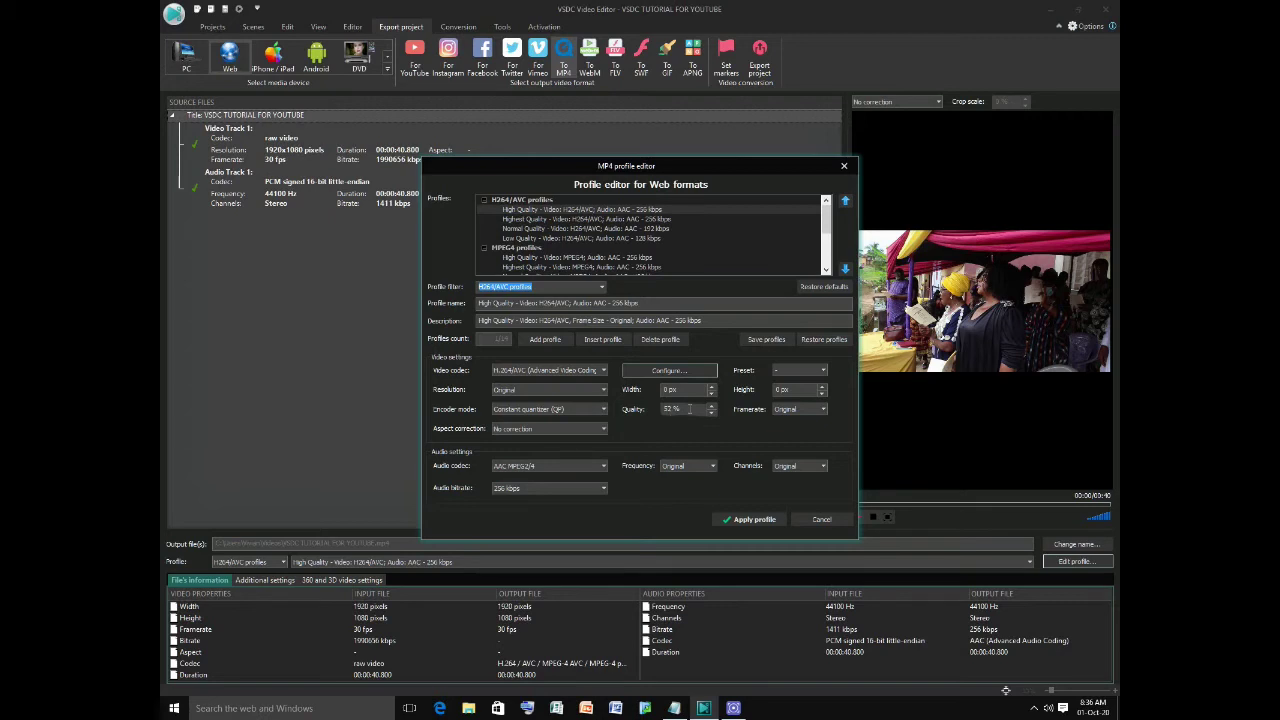
{"action": "left_click", "coordinate": [757, 521]}
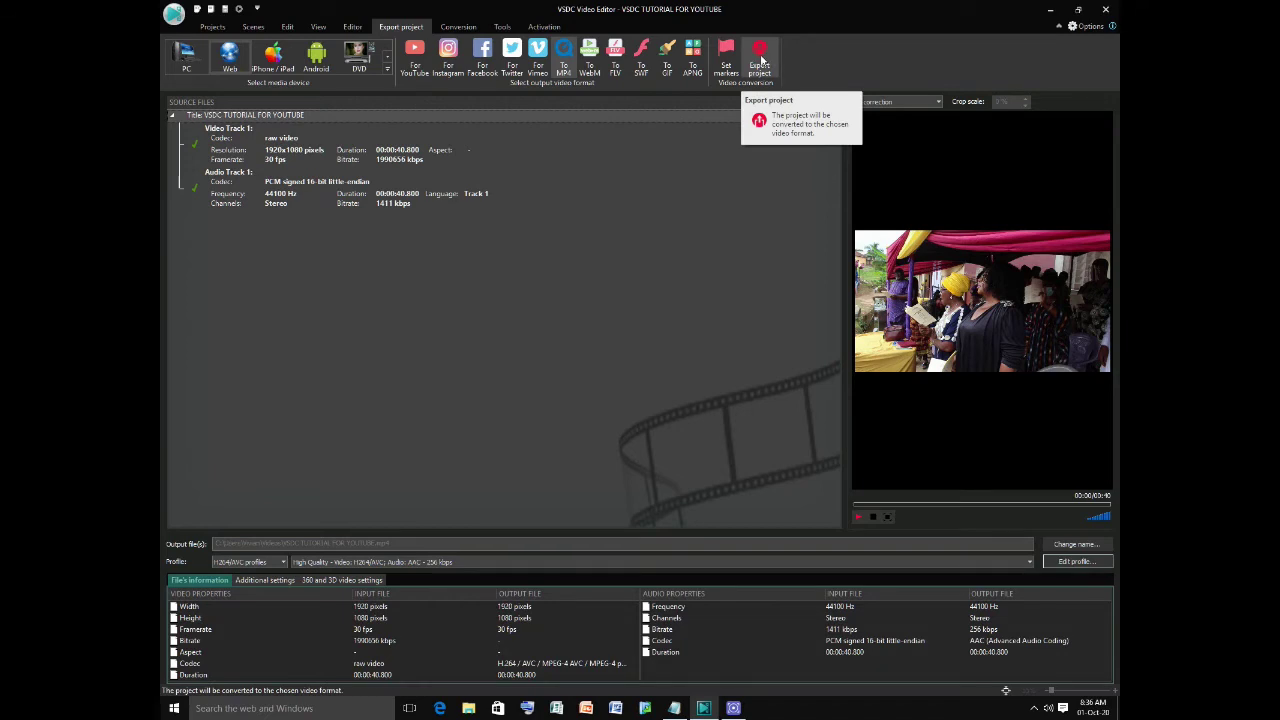
{"action": "left_click", "coordinate": [760, 60]}
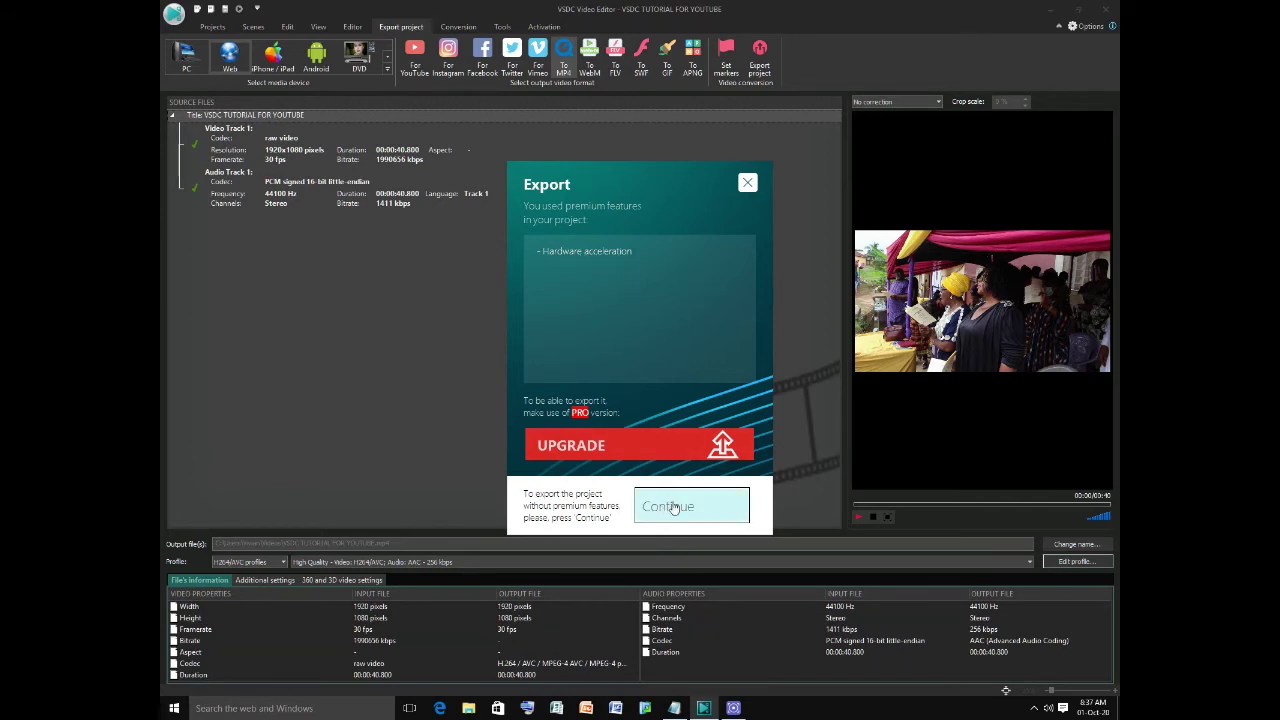
{"action": "left_click", "coordinate": [674, 507]}
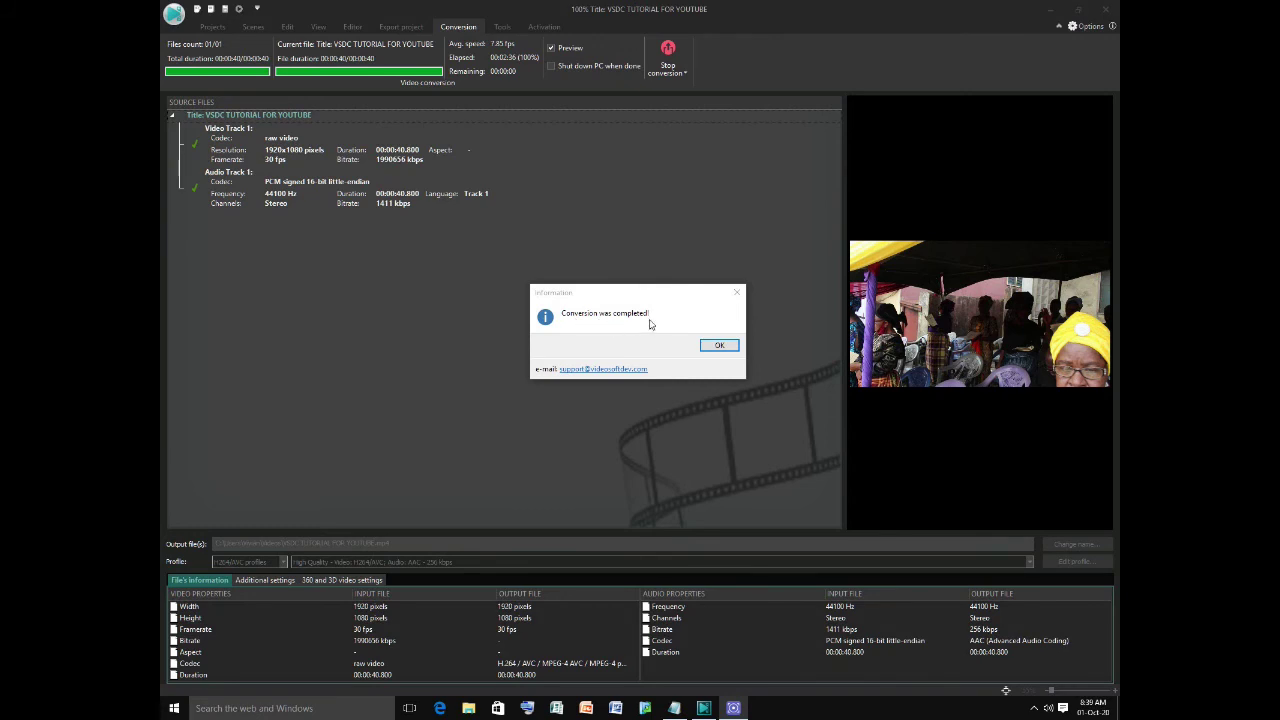
{"action": "left_click", "coordinate": [716, 348]}
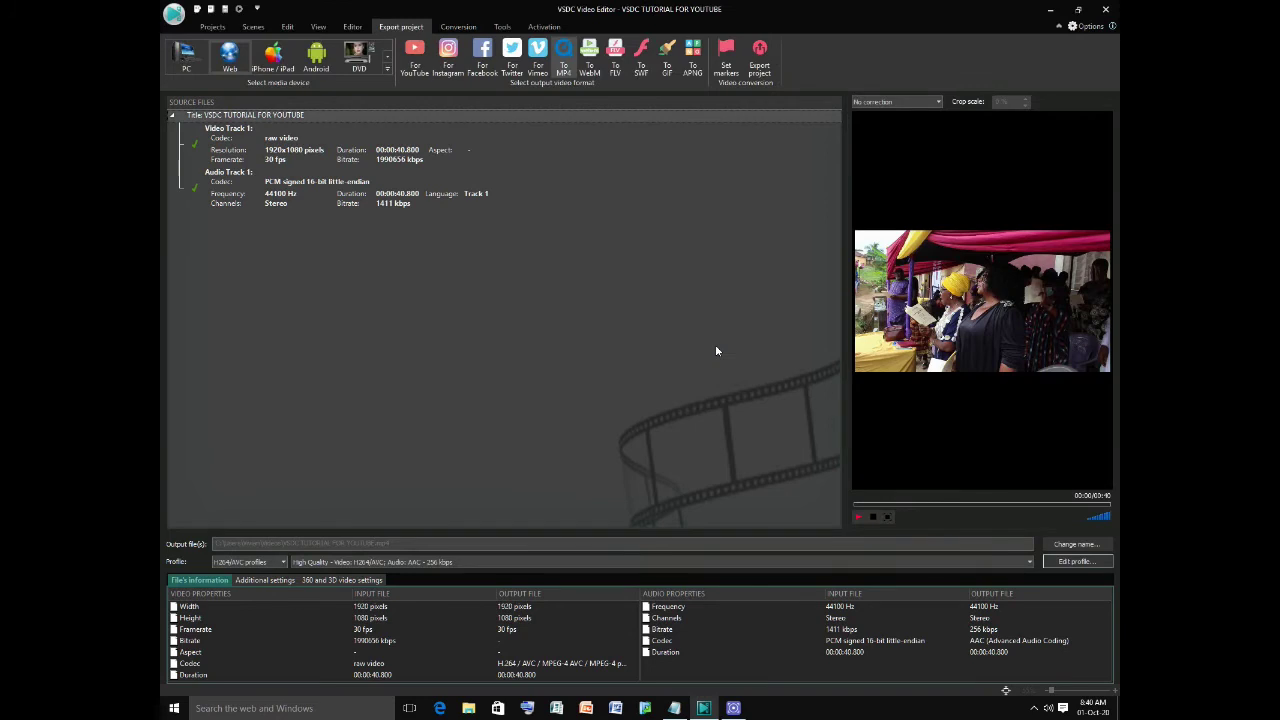
Switch to File Explorer, play VSDC TUTORIAL FOR YOUTUBE.mp4 from the Videos folder in KMP, and shrink the player window.
{"action": "left_click", "coordinate": [469, 708]}
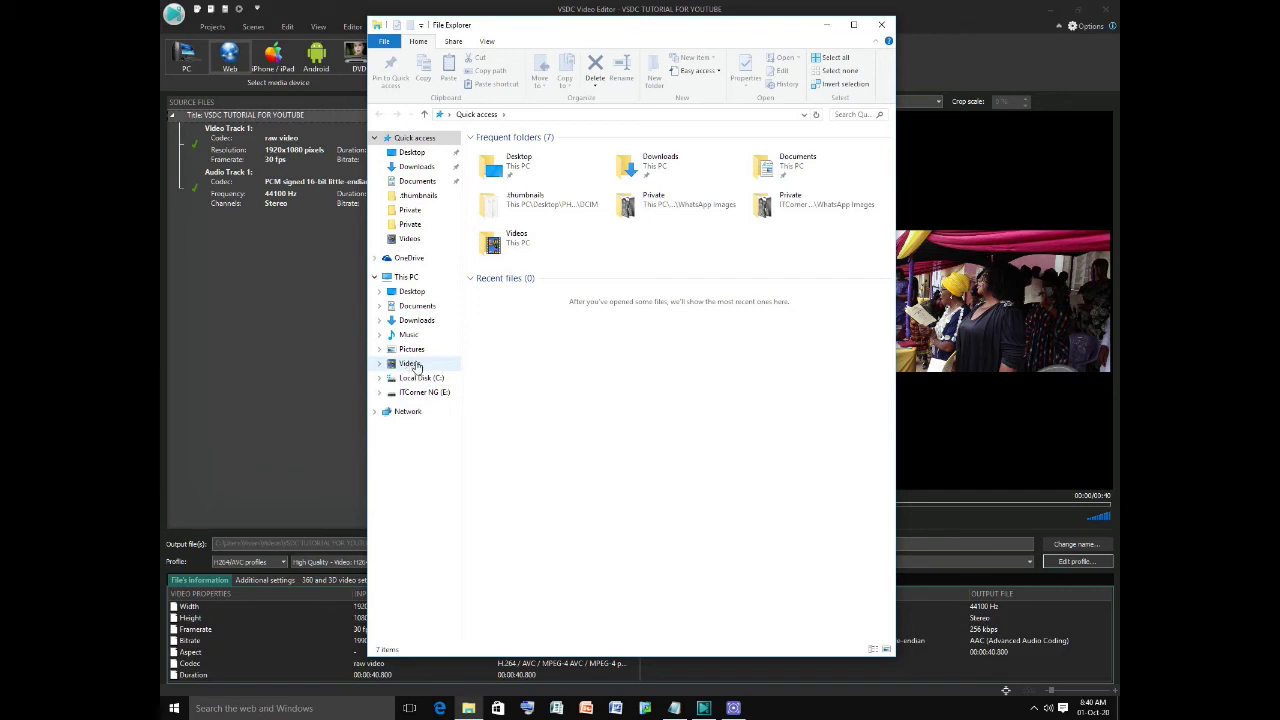
{"action": "left_click", "coordinate": [410, 364]}
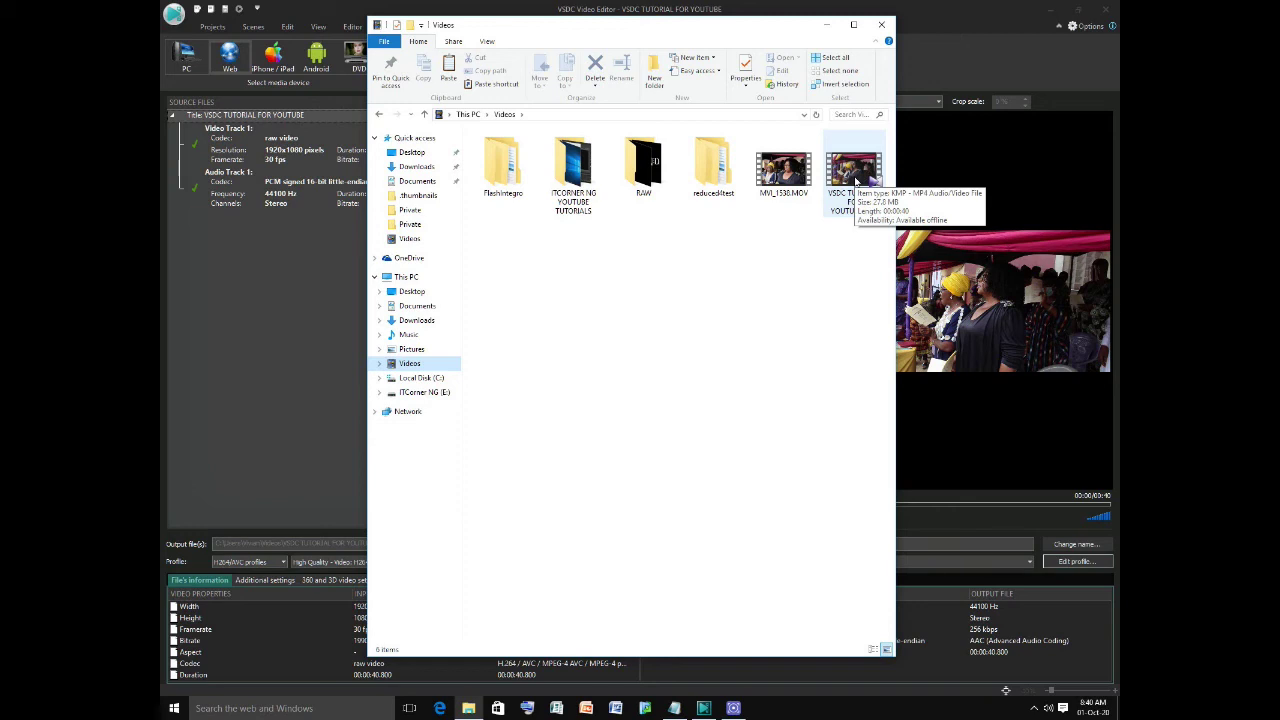
{"action": "right_click", "coordinate": [856, 181]}
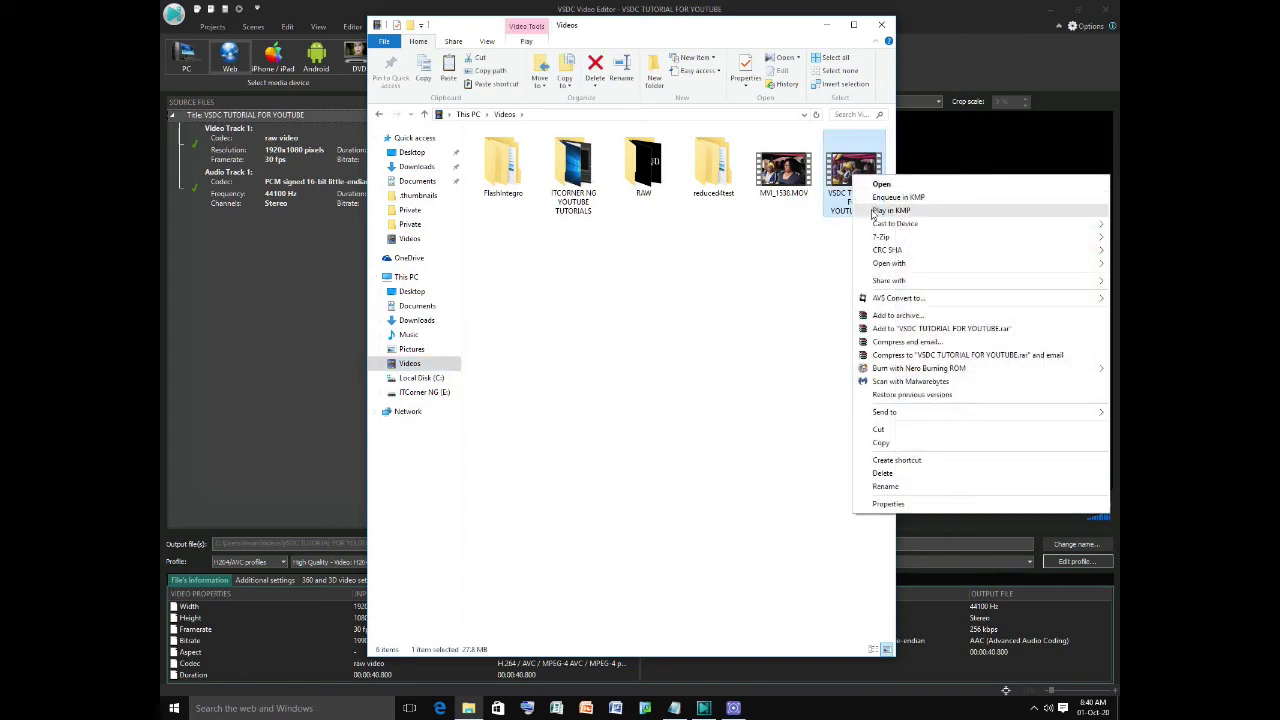
{"action": "left_click", "coordinate": [876, 211]}
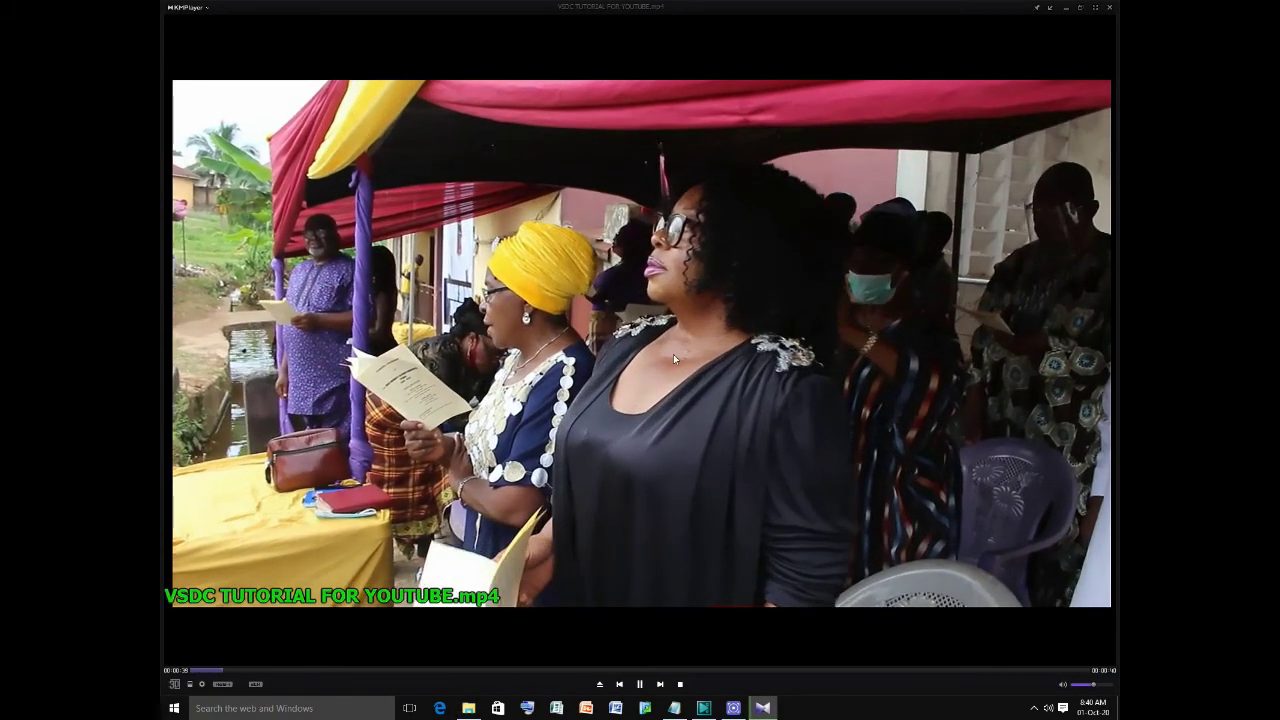
{"action": "left_click", "coordinate": [1082, 8]}
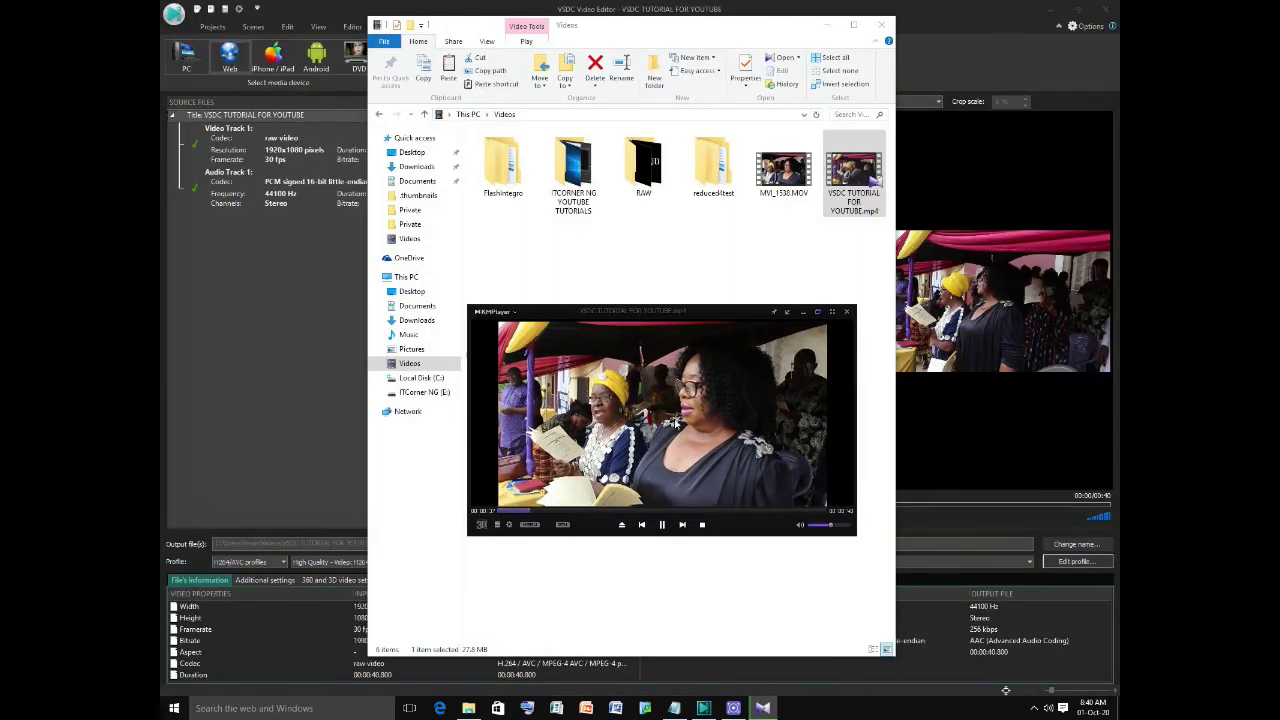